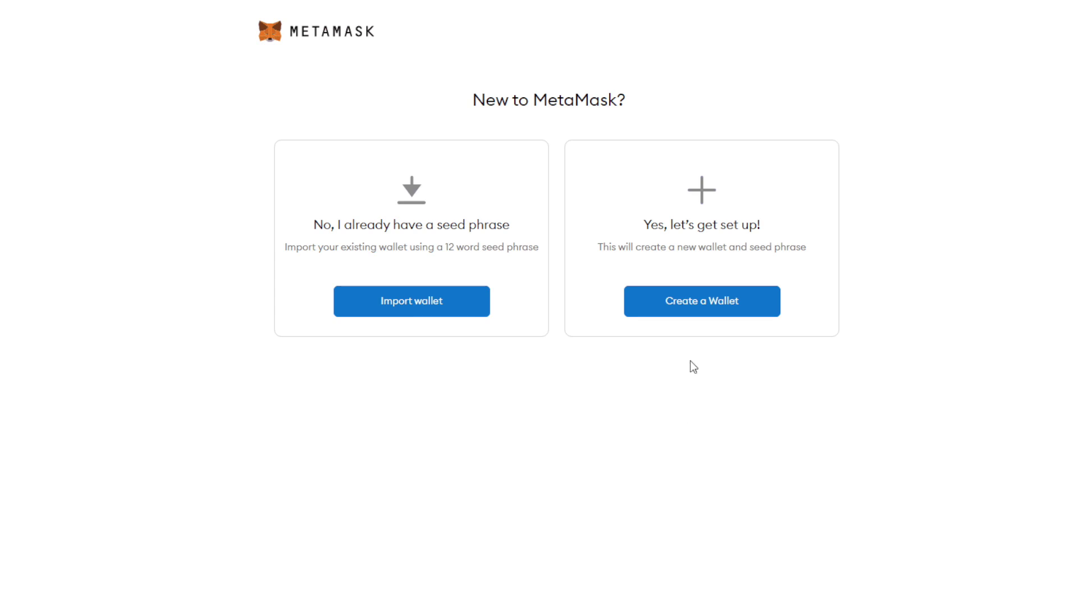
- Create a wallet, decline usage data sharing, and highlight the 0.0012 ETH balance
left_click(696, 300)
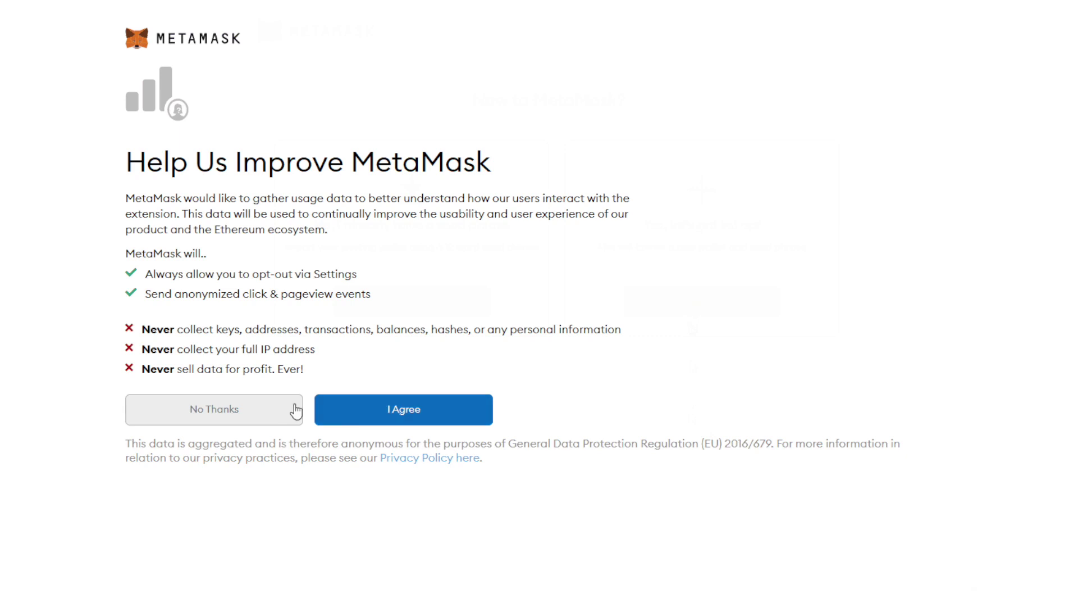
left_click(267, 410)
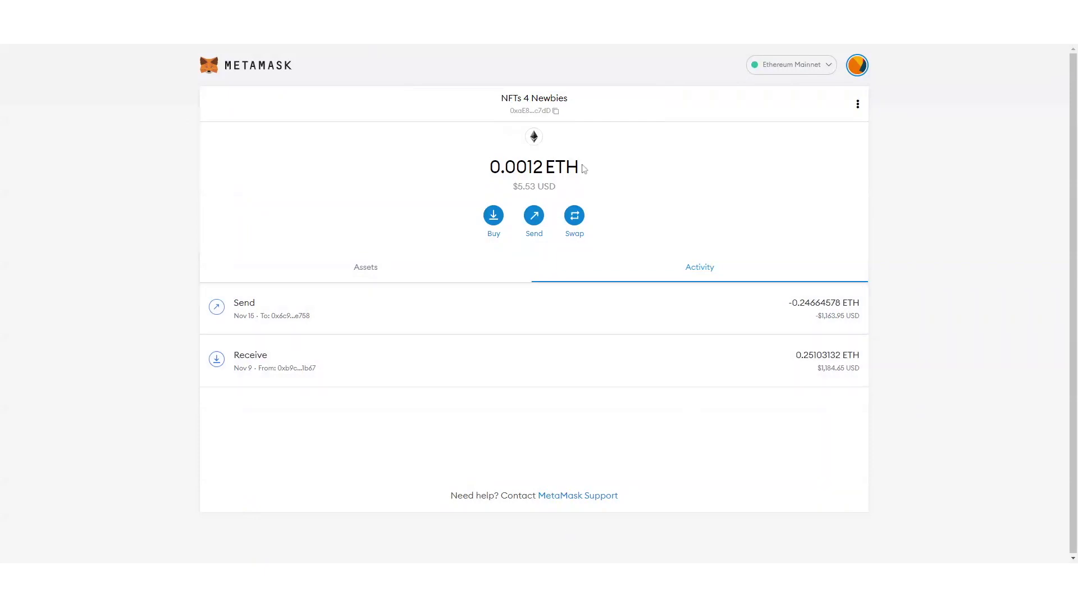
left_click_drag(584, 169, 488, 169)
left_click(644, 175)
left_click_drag(612, 169, 453, 168)
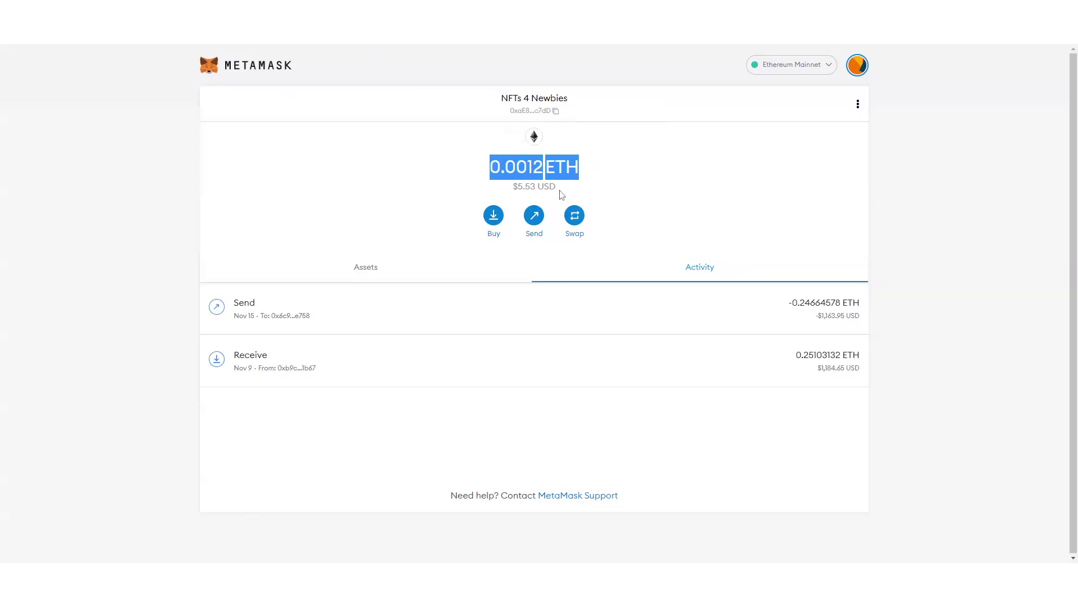
left_click_drag(562, 195, 512, 194)
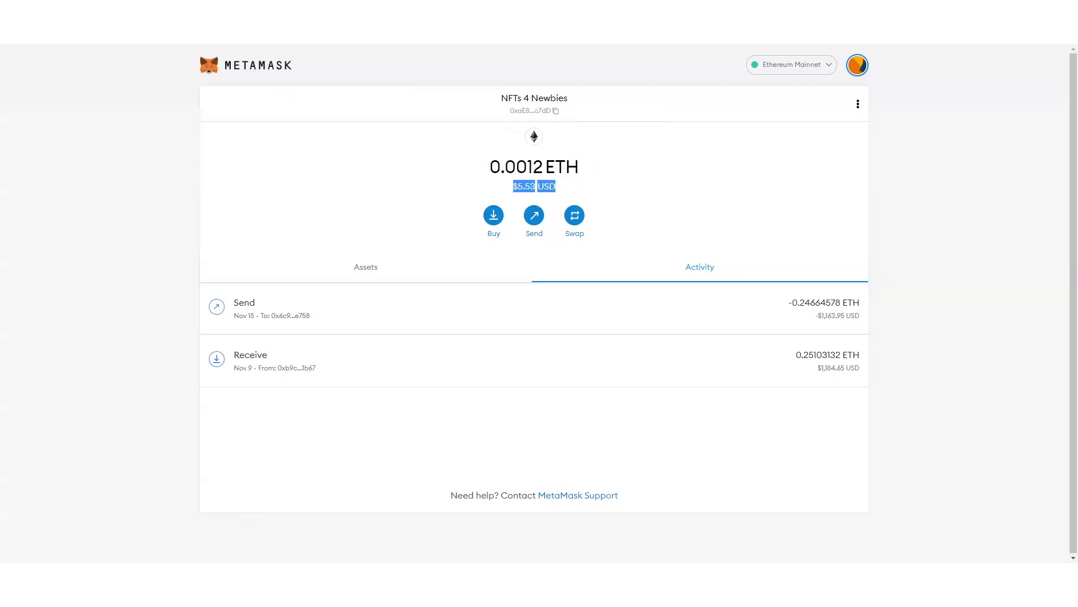
left_click(559, 189)
left_click_drag(587, 172, 444, 179)
left_click_drag(586, 168, 480, 180)
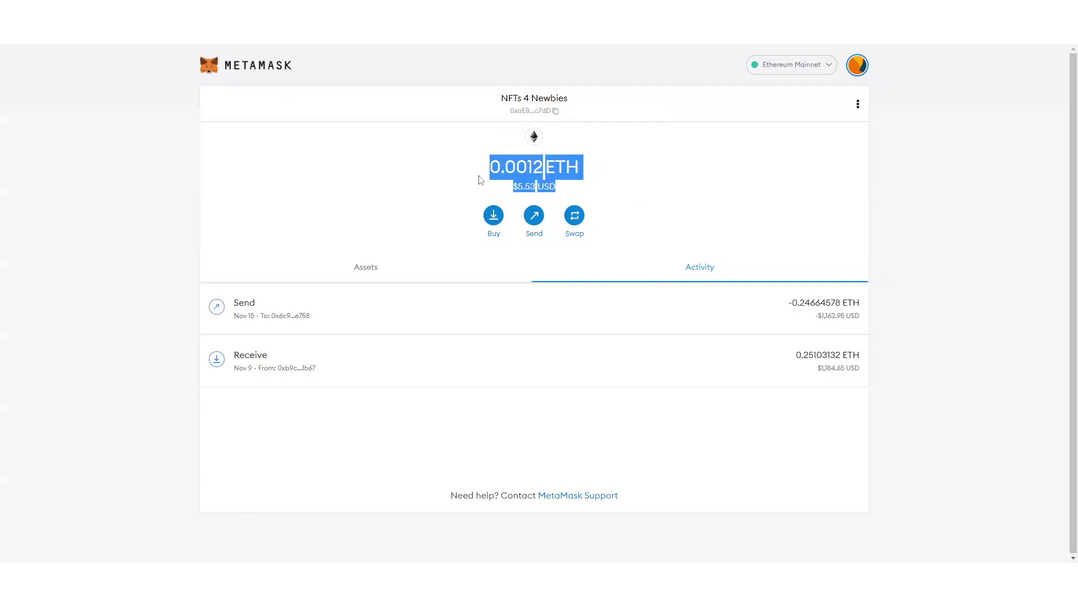
left_click(856, 193)
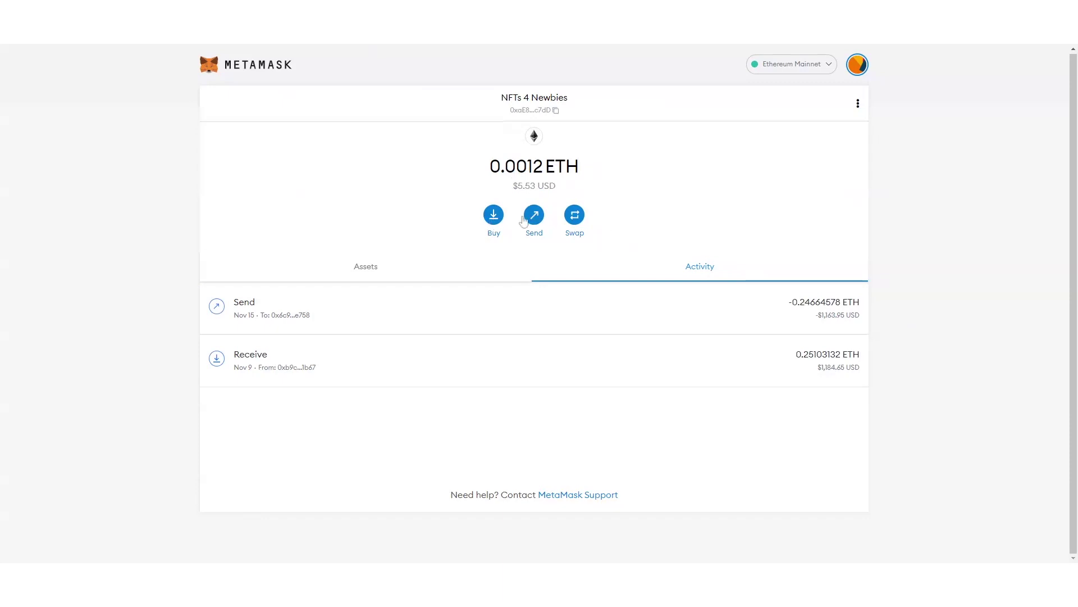
left_click(492, 222)
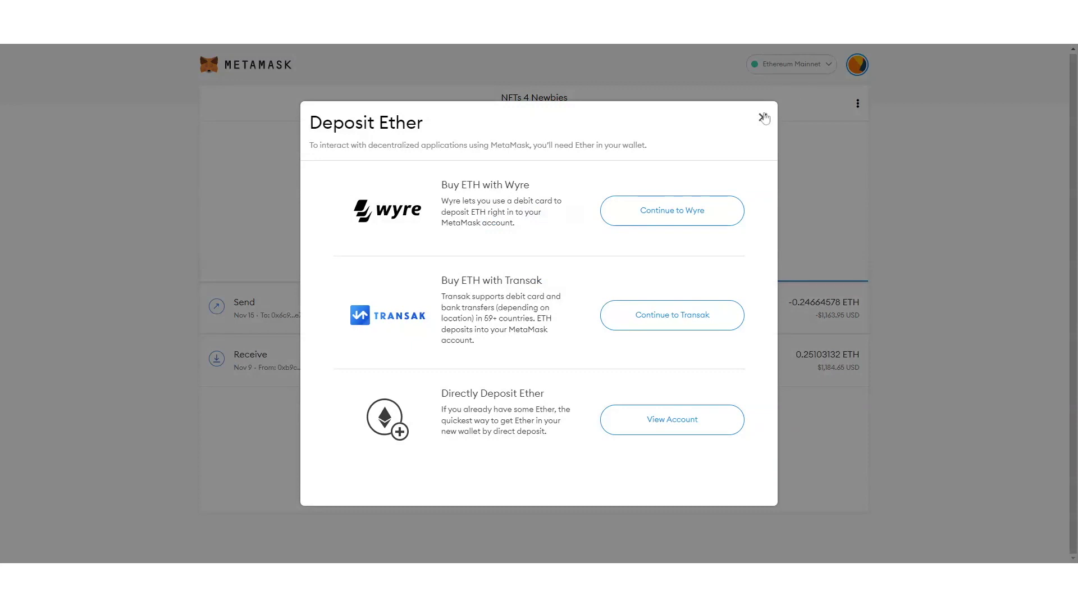
left_click(764, 118)
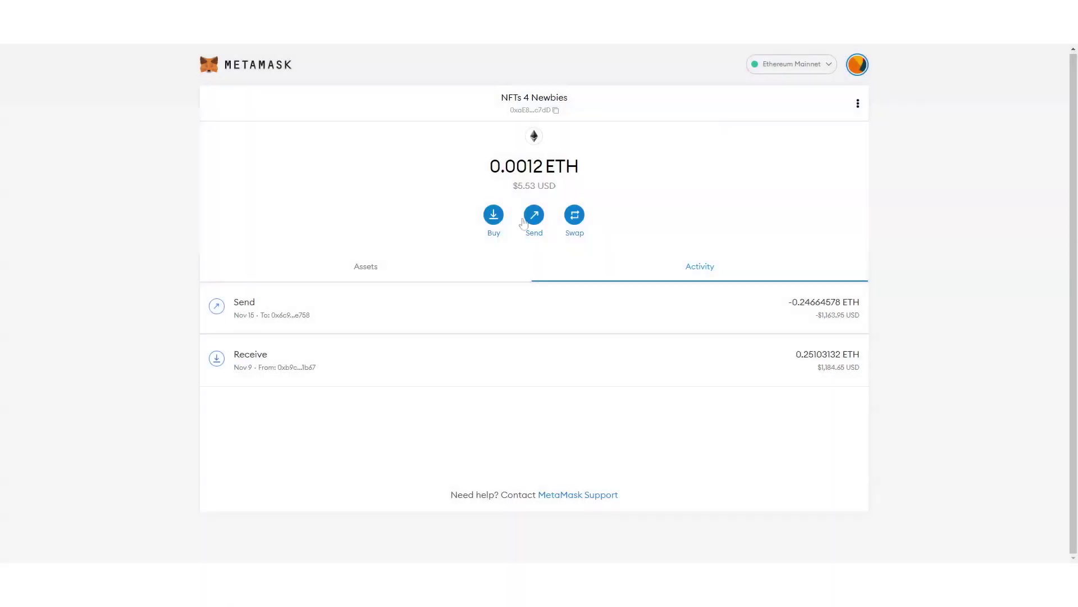
- Check Buy and Send, cancel back to the wallet home, and copy the account address
left_click(493, 217)
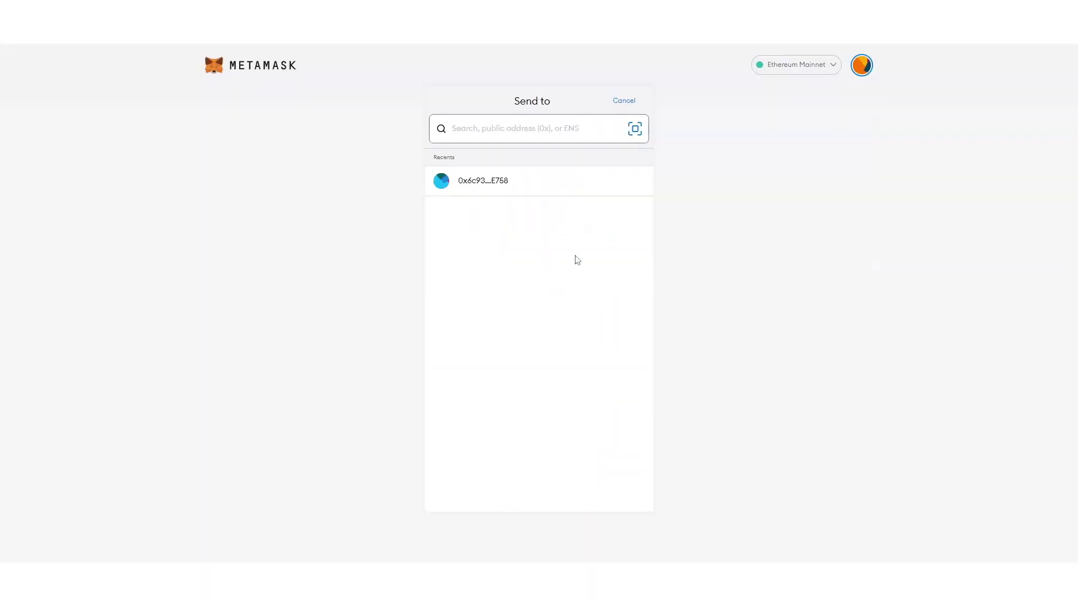
left_click(623, 101)
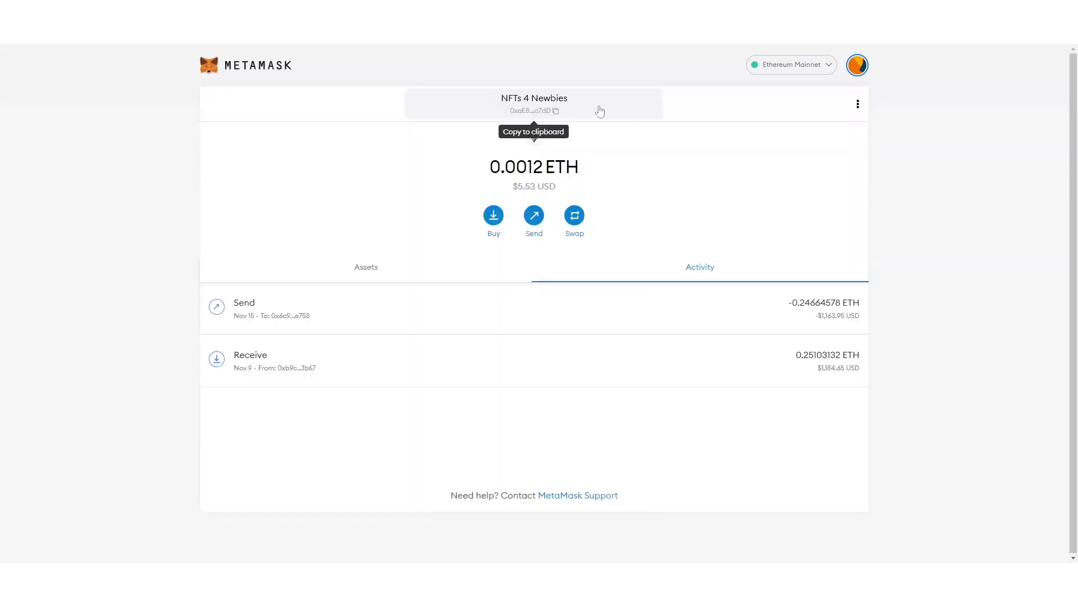
left_click(558, 114)
left_click(538, 116)
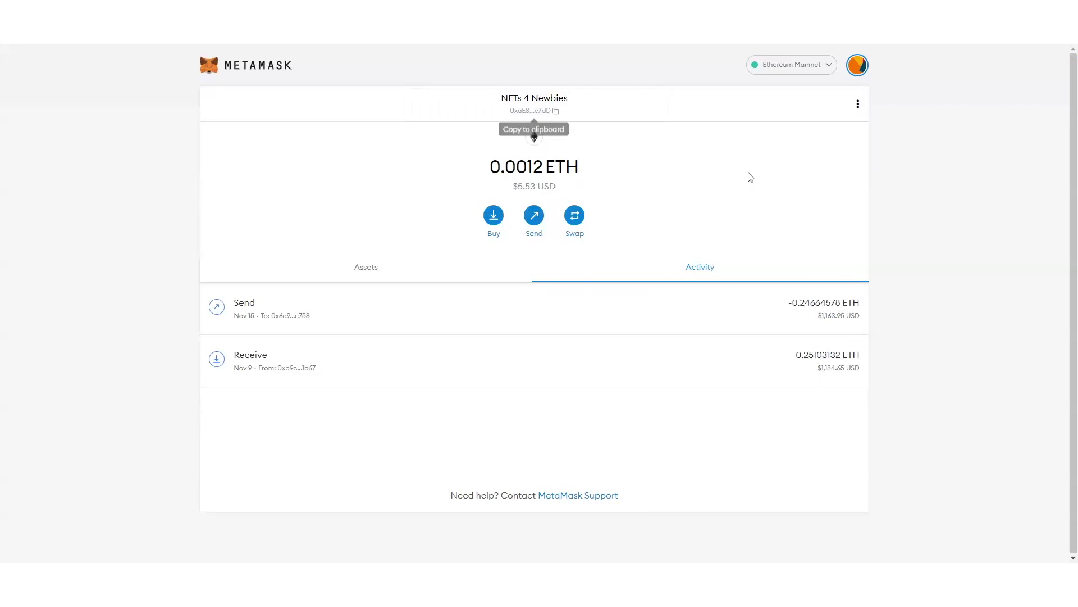
- Paste the wallet's own address as Send recipient, note the insufficient-gas warning, and cancel
left_click(537, 223)
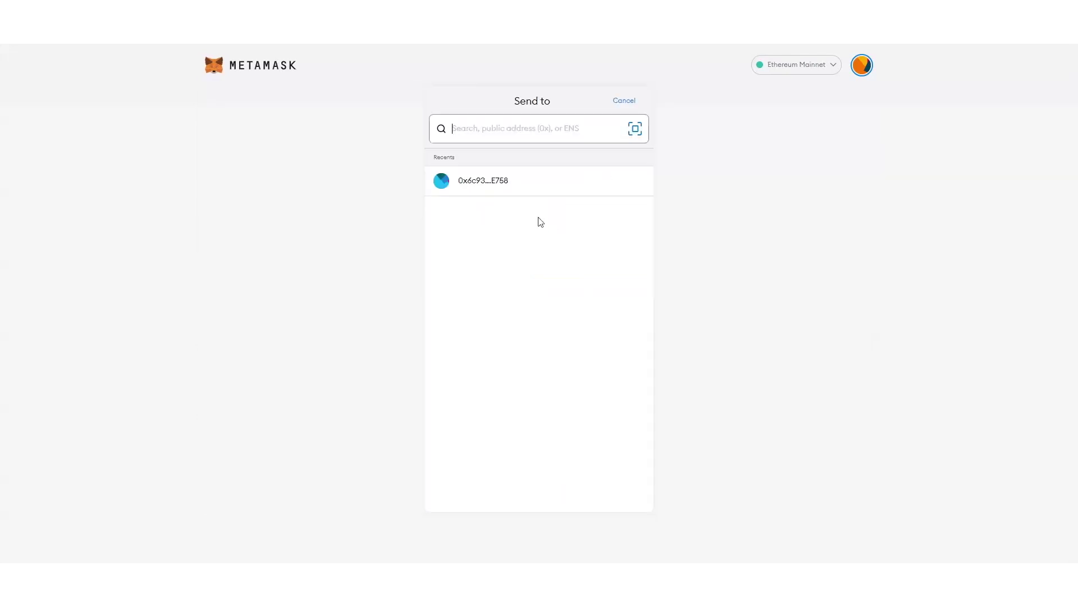
key("ctrl+v")
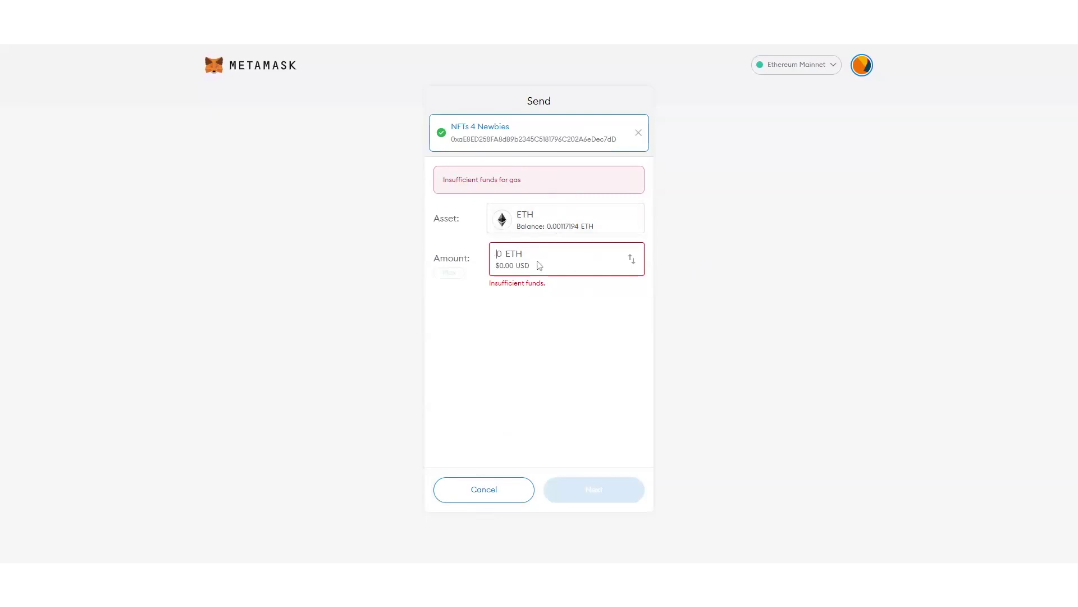
left_click(497, 491)
left_click(573, 220)
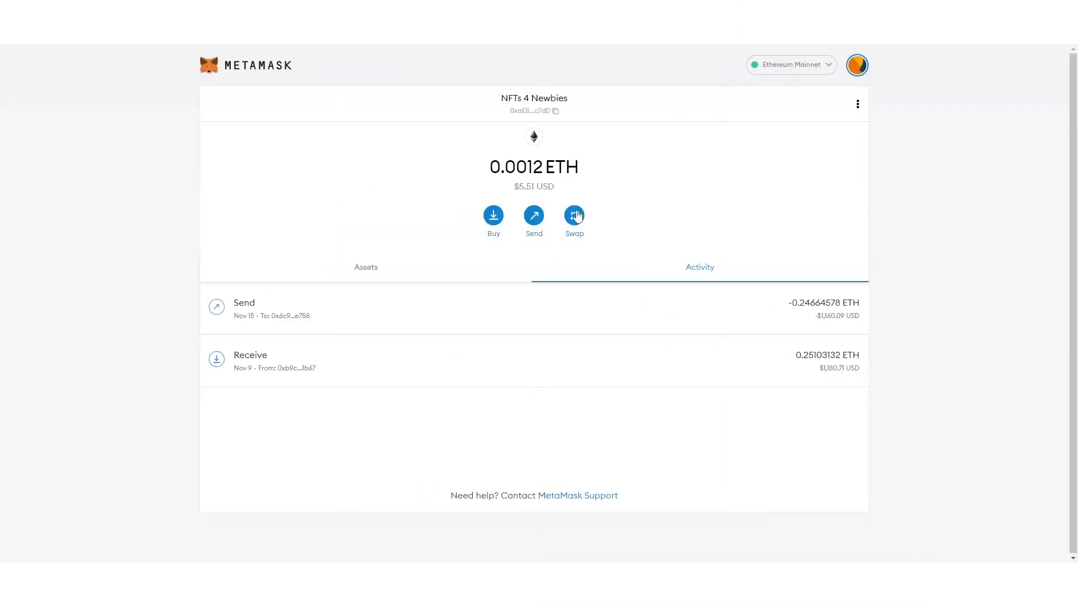
- Open Swap from the wallet home, offering 0.0012 ETH with no target token
left_click(576, 215)
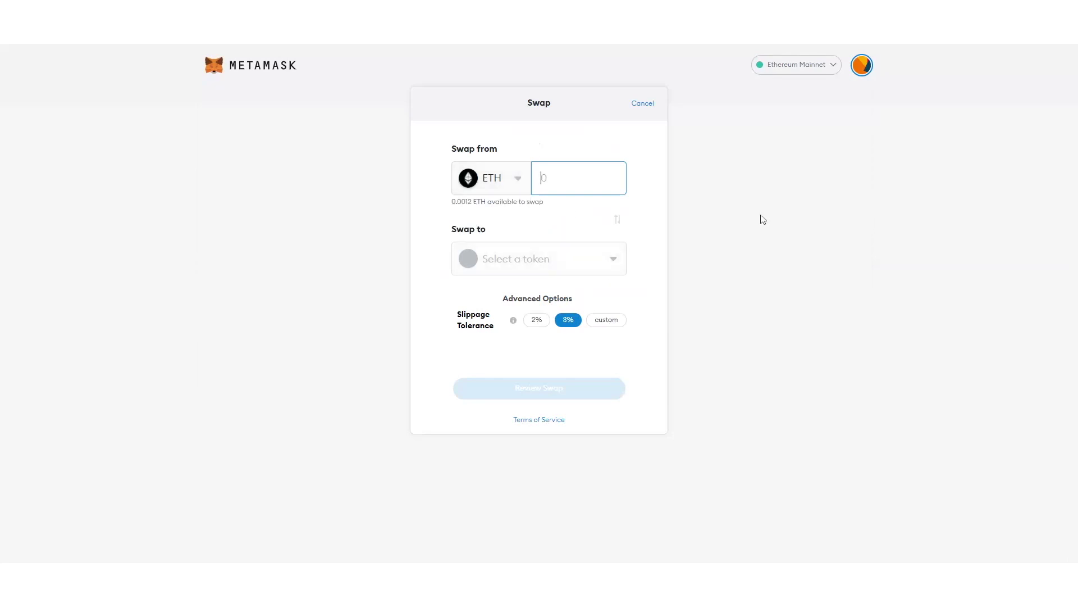
- Cancel the swap and return to the wallet home showing 0.0012 ETH
left_click(725, 167)
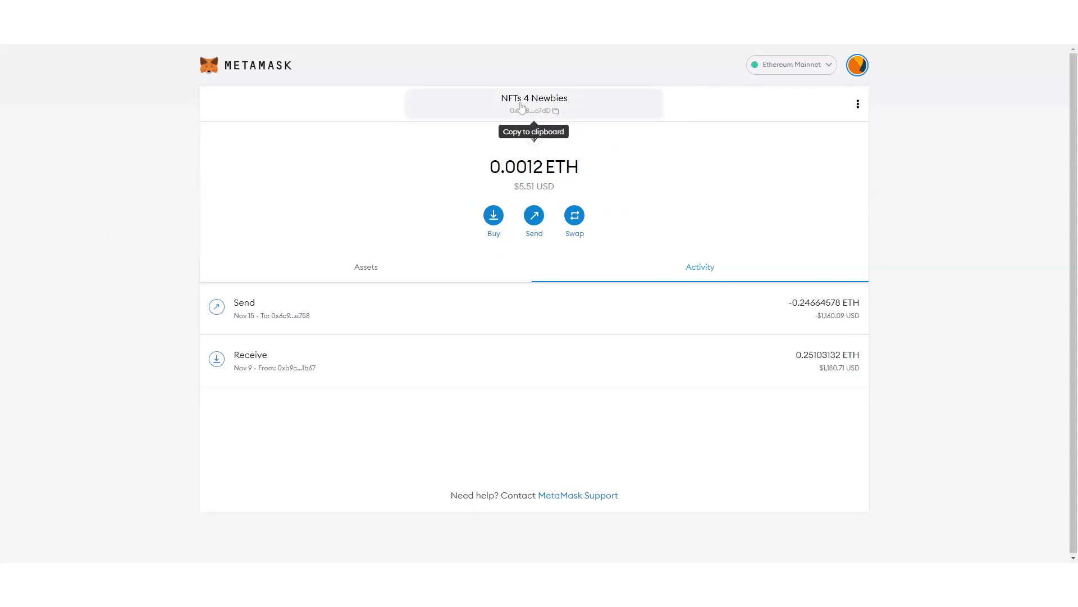
- Open and close the account options menu, then bring up the My Accounts list
left_click(857, 103)
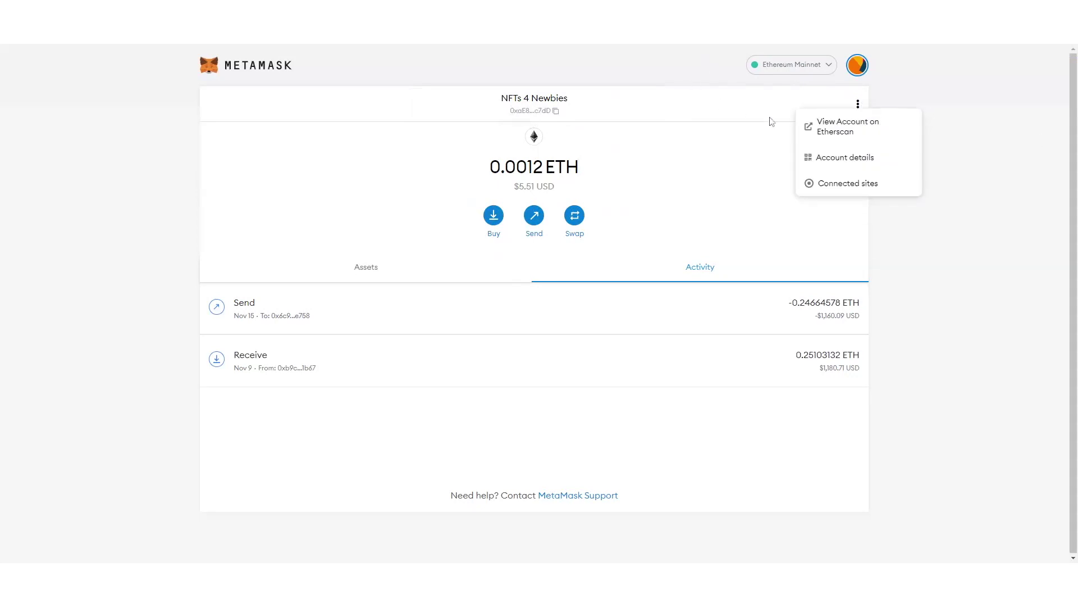
left_click(857, 76)
left_click(858, 71)
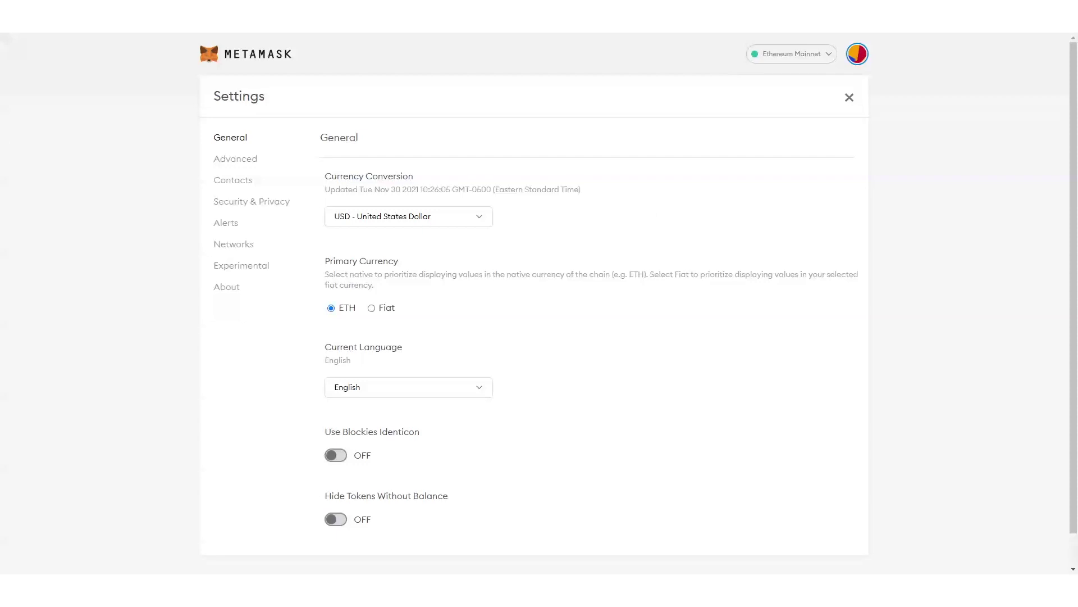
- Scroll the General settings, then switch to Advanced with state logs and account reset
scroll(438, 272, "down", 1)
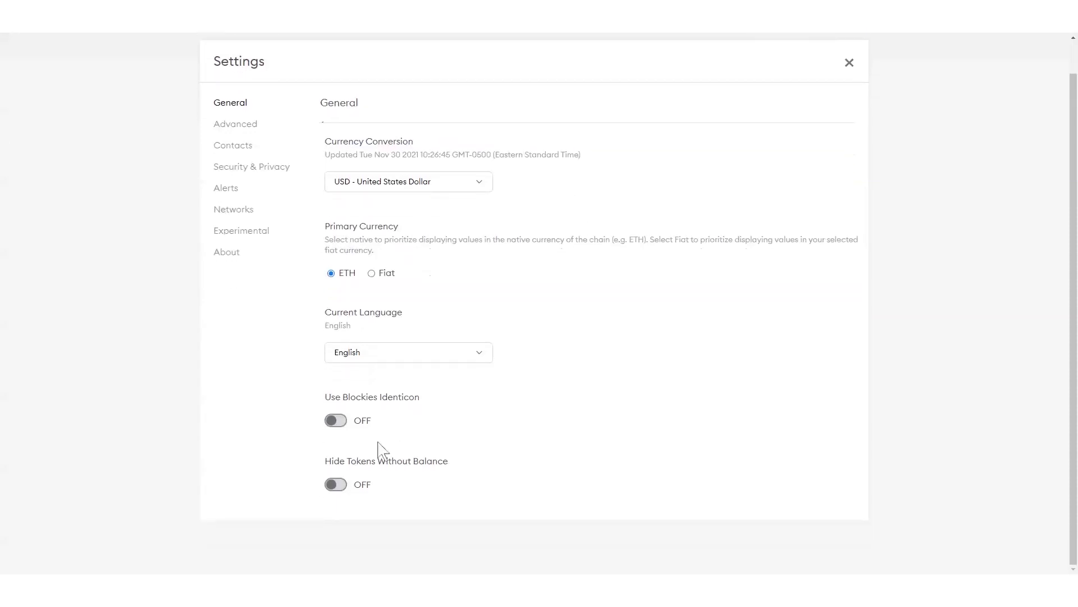
scroll(375, 494, "up", 1)
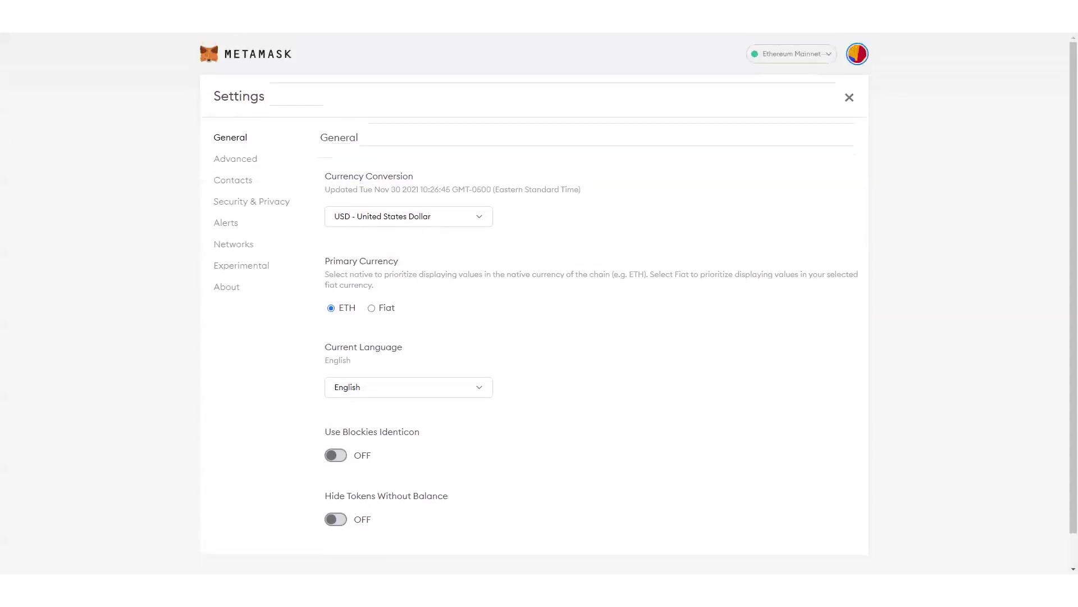
left_click(246, 163)
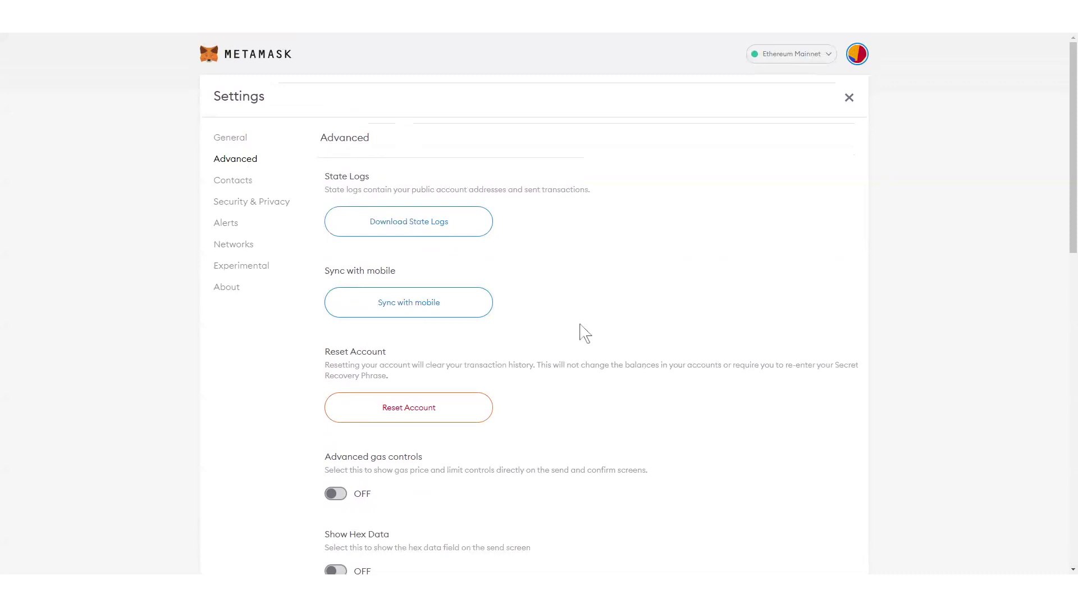
- Look at Sync with mobile, then the Contacts and Security & Privacy settings sections
left_click(430, 317)
scroll(195, 114, "down", 2)
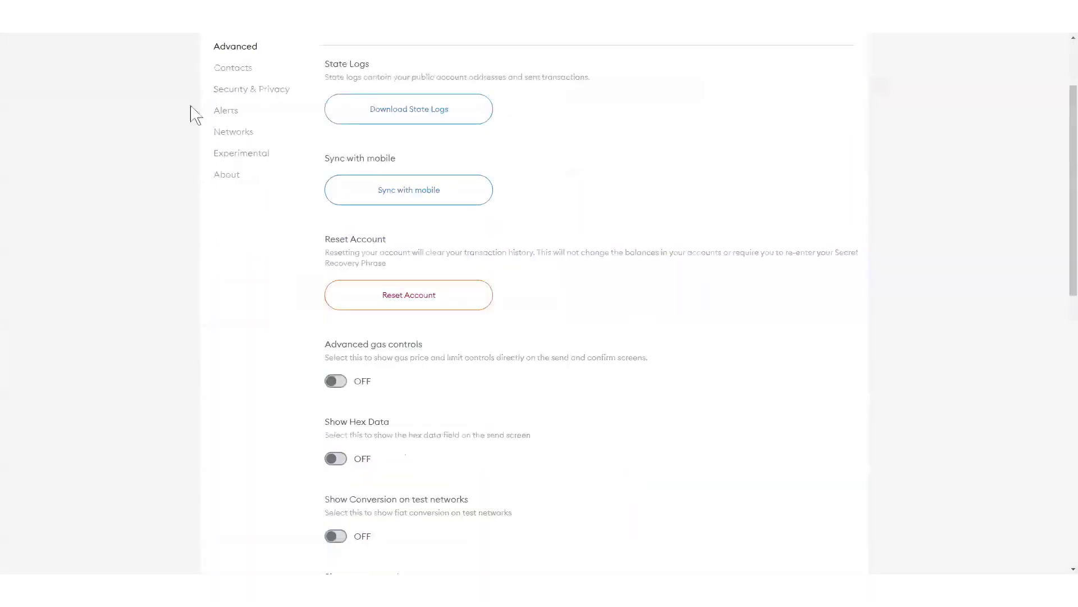
scroll(195, 114, "up", 2)
left_click(231, 180)
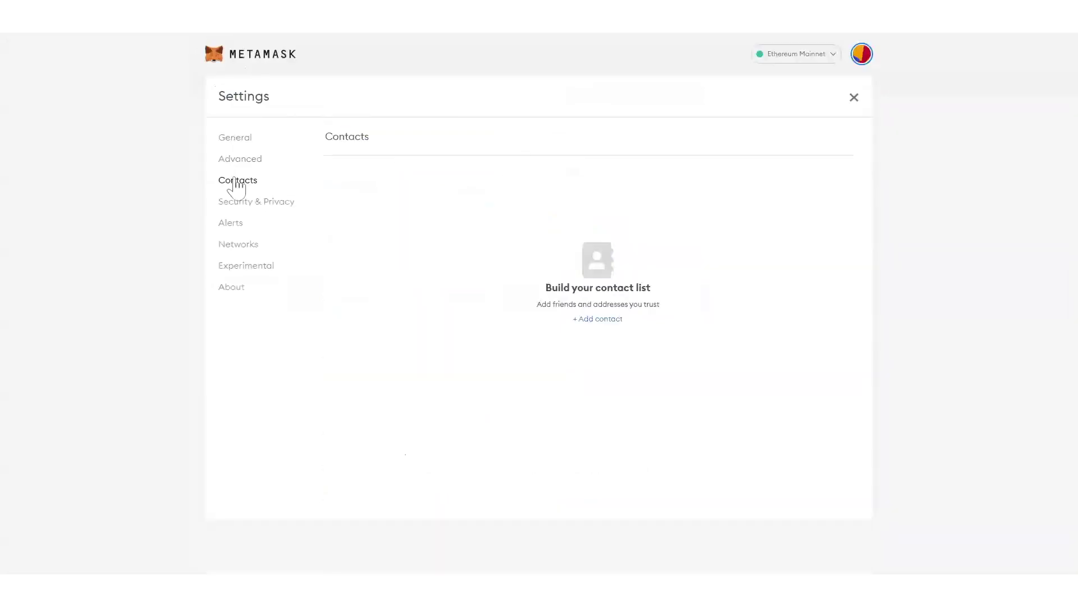
left_click(234, 203)
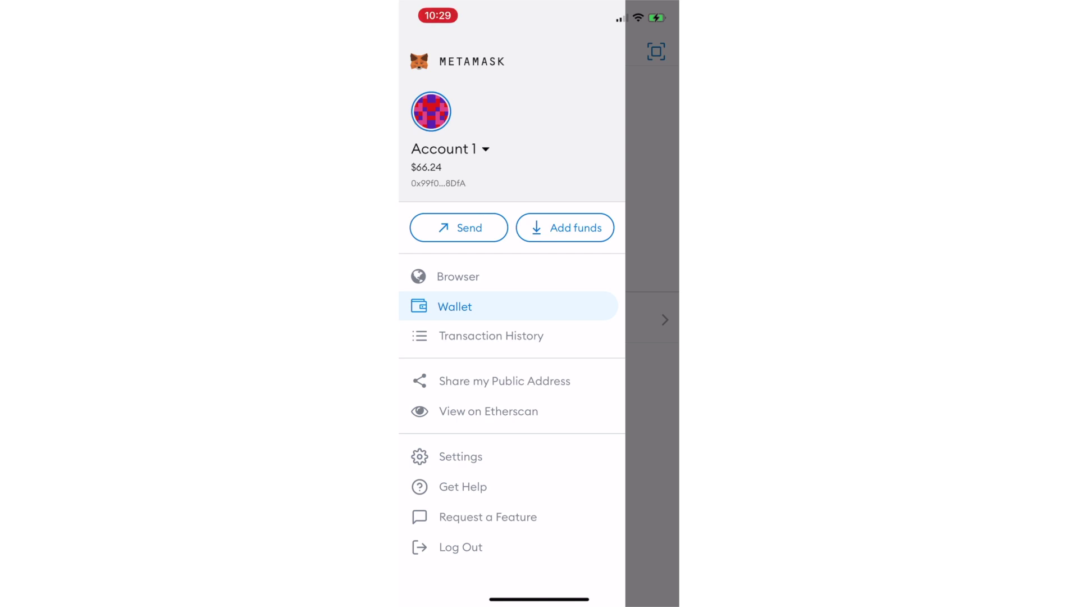
- Open and close mobile Settings, then load the in-app browser from the side menu
left_click(461, 456)
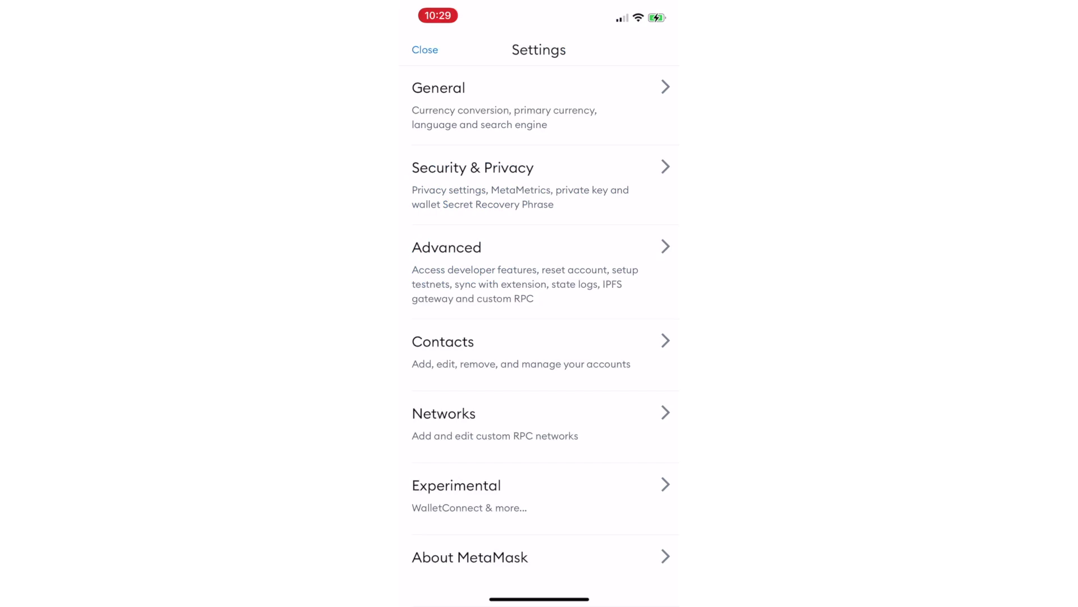
left_click(425, 49)
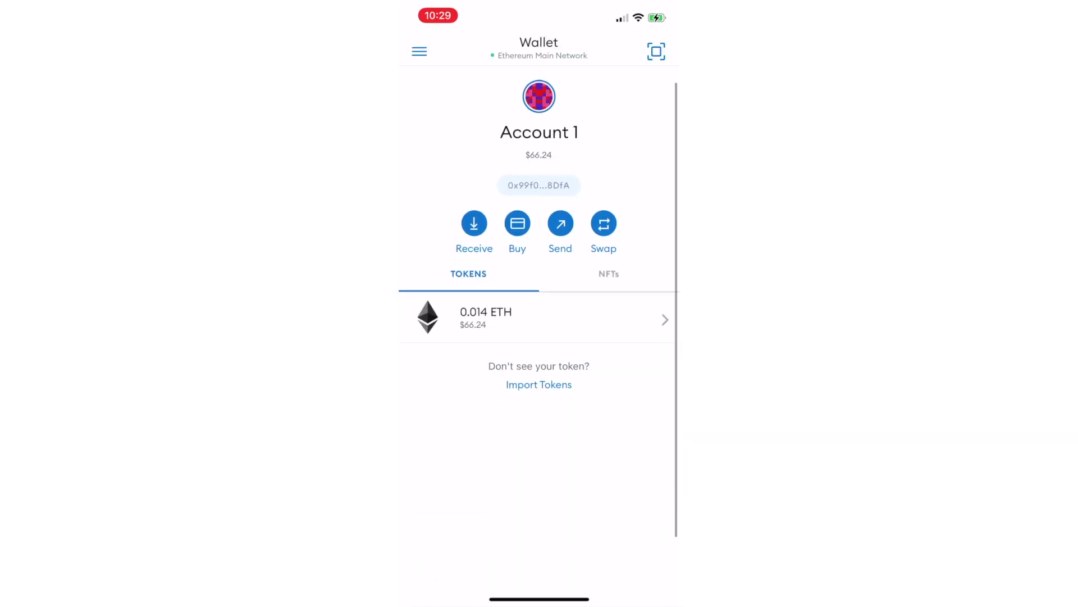
left_click(420, 51)
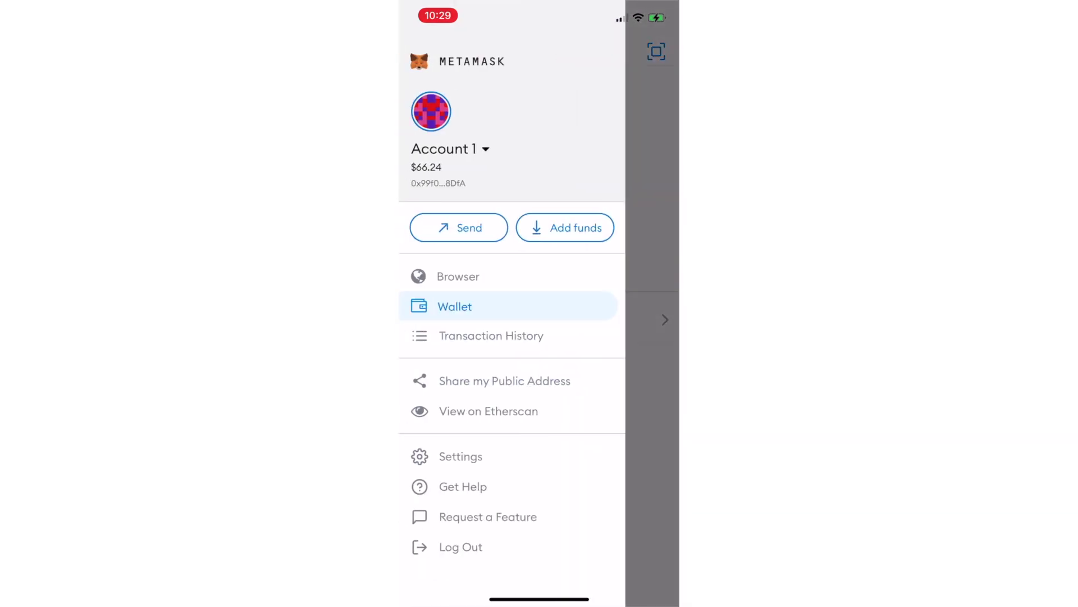
left_click(458, 276)
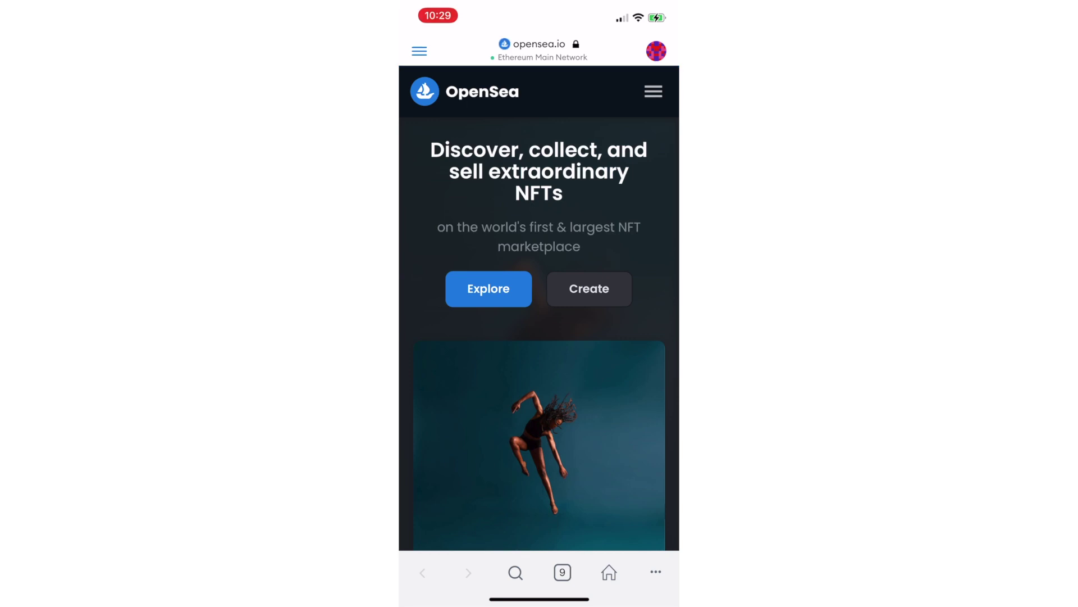
- Open the side drawer over OpenSea, showing Account 1 with its $66.24 balance
left_click(420, 51)
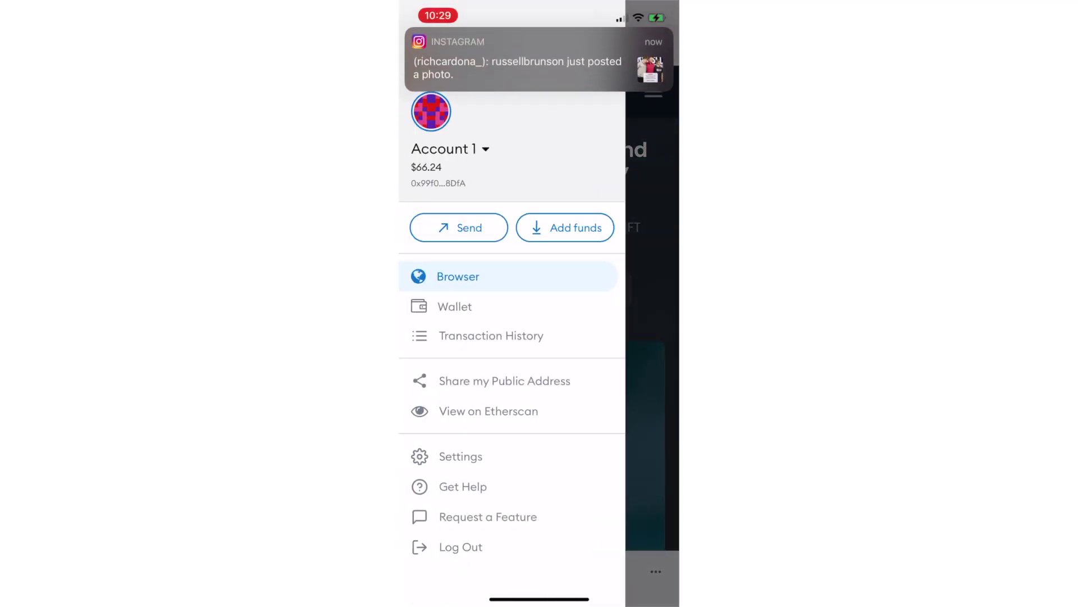